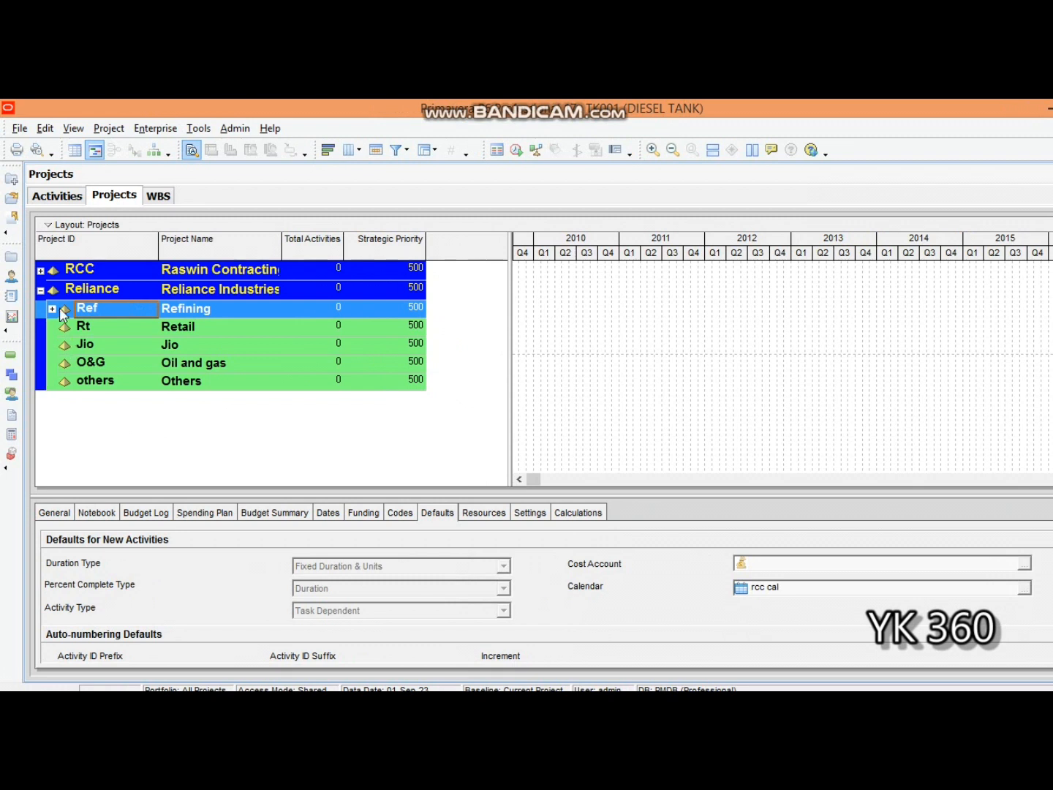
- Select the DIESEL TANK project under Refining, open the enterprise calendars, and check the global list before displaying the project calendars
{"action": "left_click", "coordinate": [52, 308]}
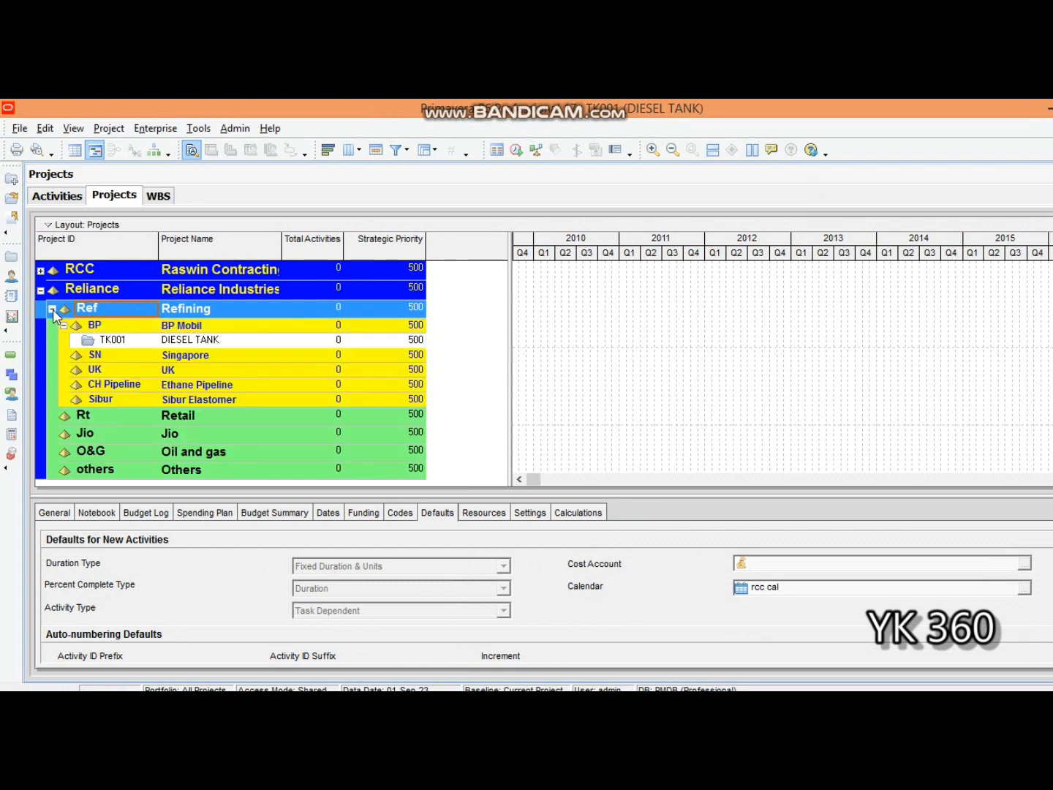
{"action": "left_click", "coordinate": [176, 344]}
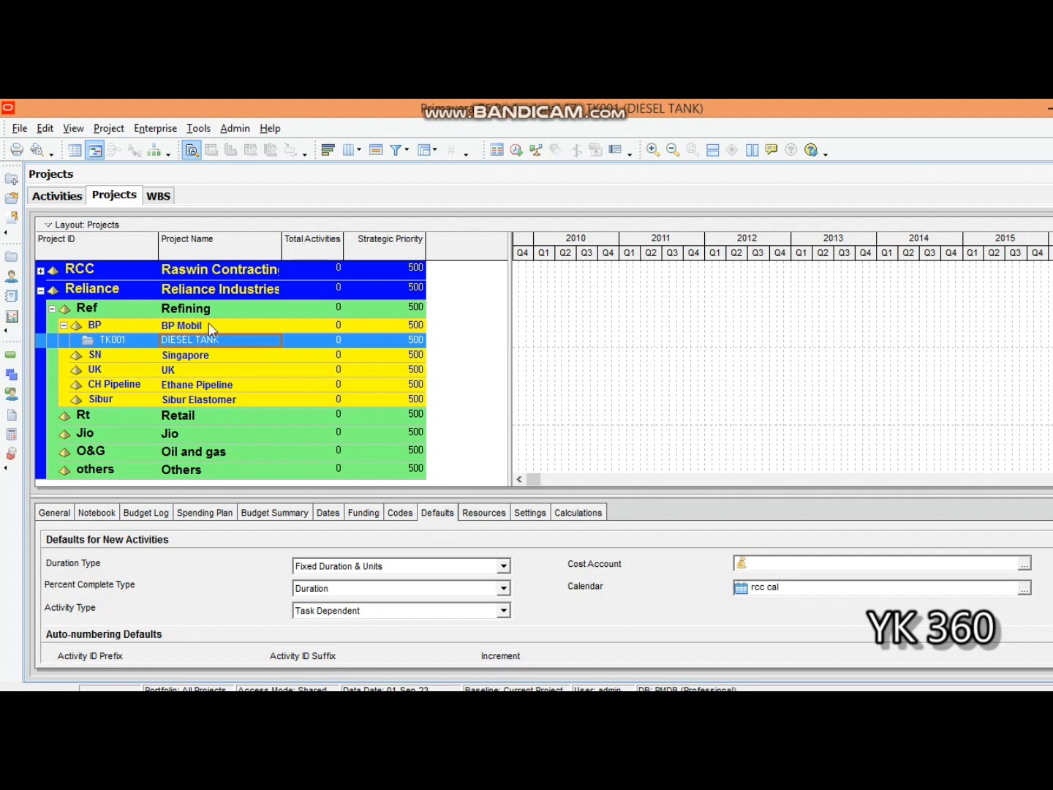
{"action": "left_click", "coordinate": [141, 131]}
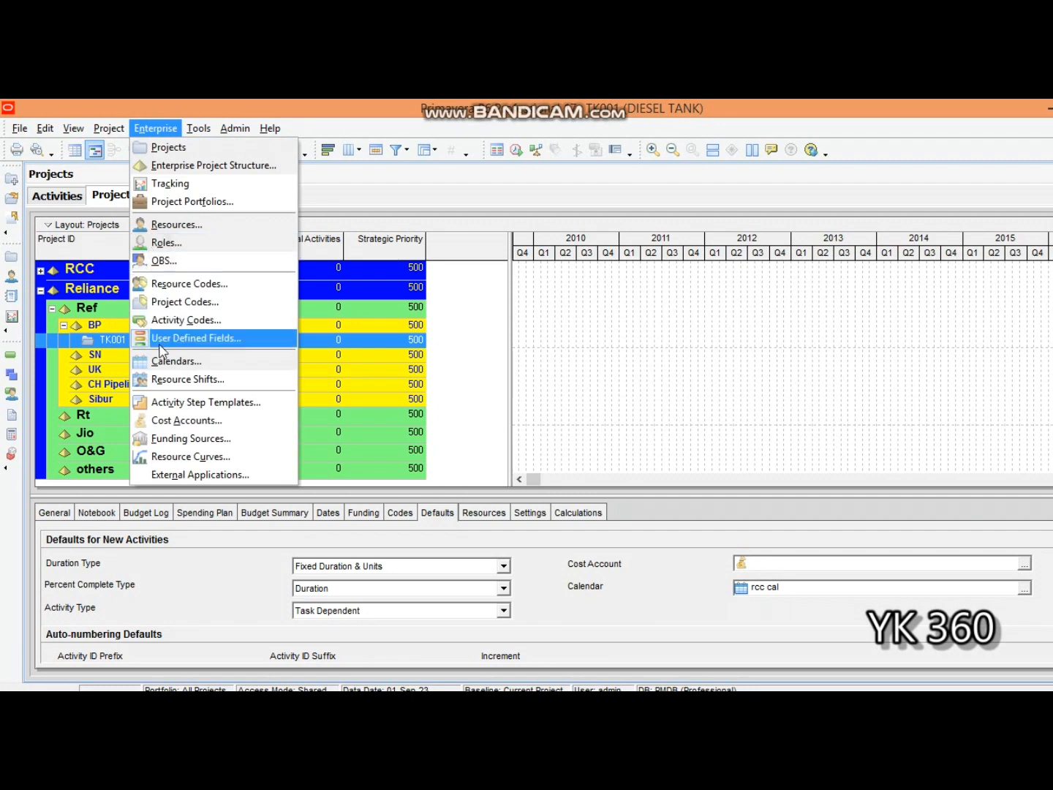
{"action": "left_click", "coordinate": [169, 361]}
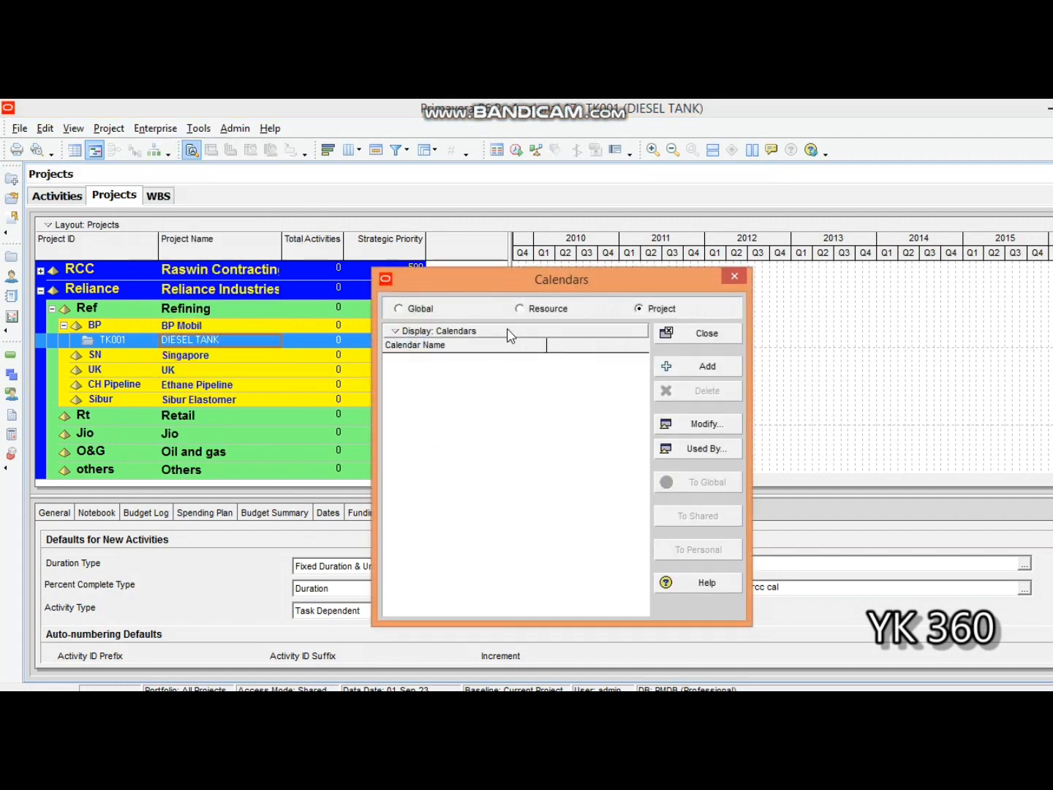
{"action": "left_click", "coordinate": [400, 308]}
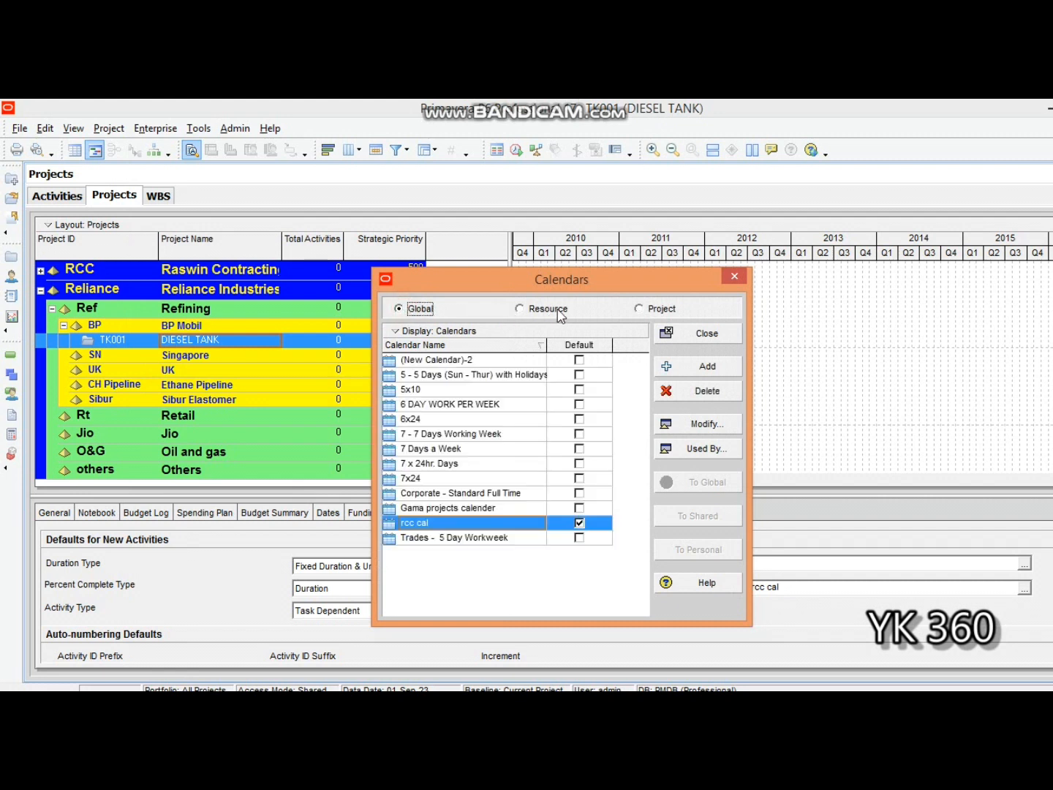
{"action": "left_click", "coordinate": [638, 308]}
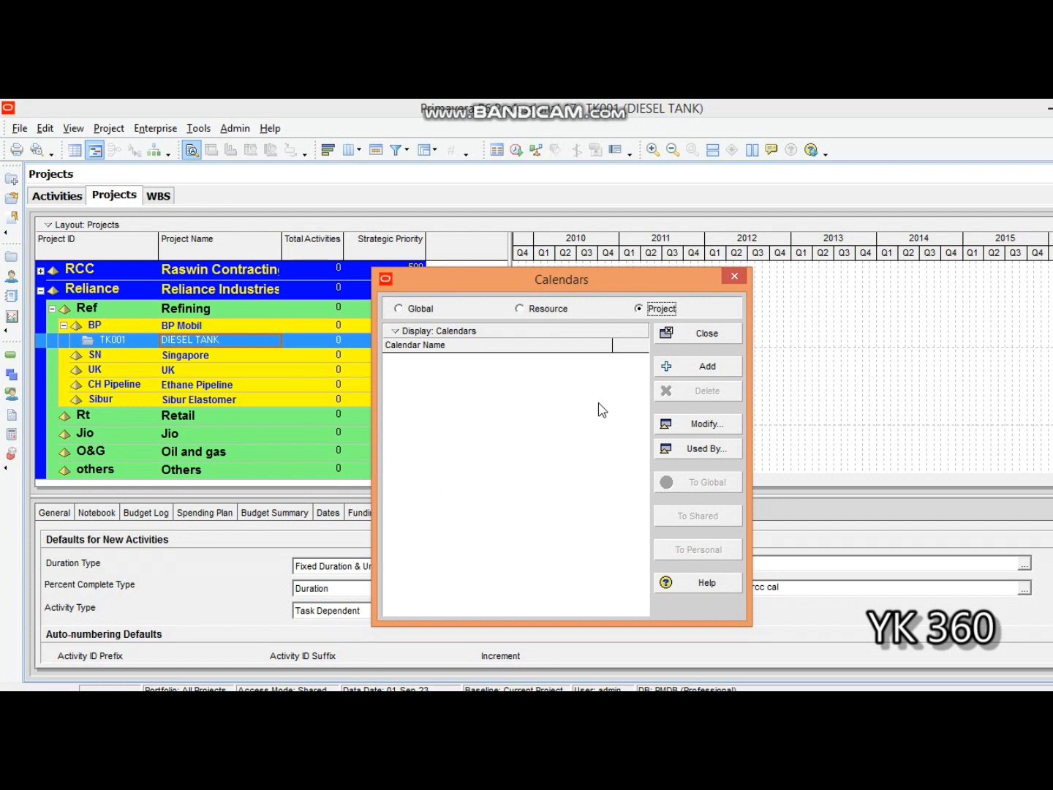
- Add a project calendar copied from the global calendar 7 Days a Week and name it CL TK 001
{"action": "left_click", "coordinate": [696, 373]}
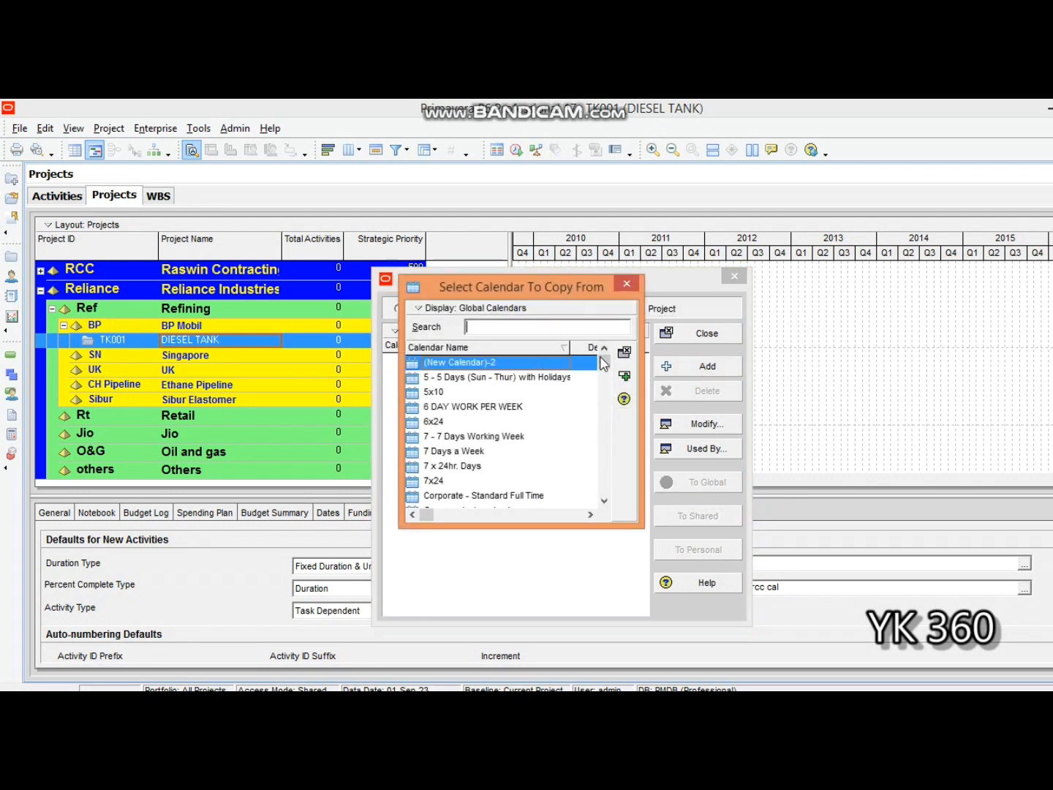
{"action": "mouse_move", "coordinate": [607, 393]}
{"action": "left_mouse_down"}
{"action": "mouse_move", "coordinate": [605, 487]}
{"action": "mouse_move", "coordinate": [607, 362]}
{"action": "mouse_move", "coordinate": [606, 477]}
{"action": "mouse_move", "coordinate": [610, 365]}
{"action": "mouse_move", "coordinate": [615, 398]}
{"action": "mouse_move", "coordinate": [601, 477]}
{"action": "mouse_move", "coordinate": [606, 371]}
{"action": "left_mouse_up"}
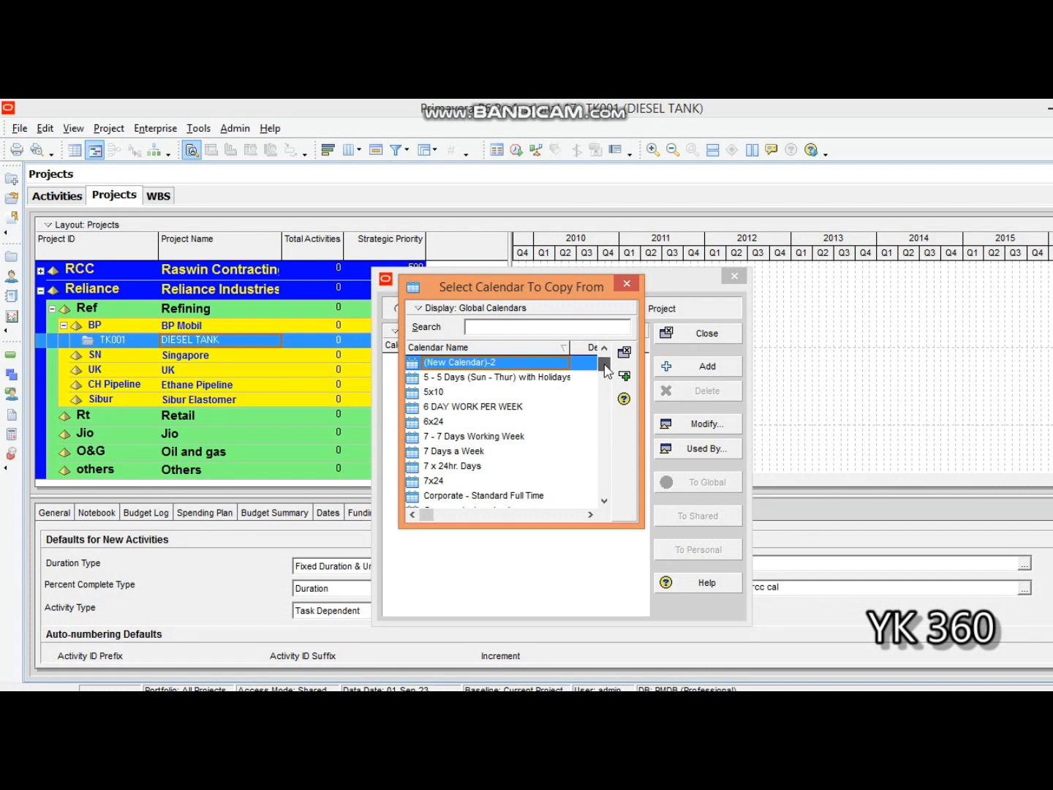
{"action": "left_click", "coordinate": [476, 455]}
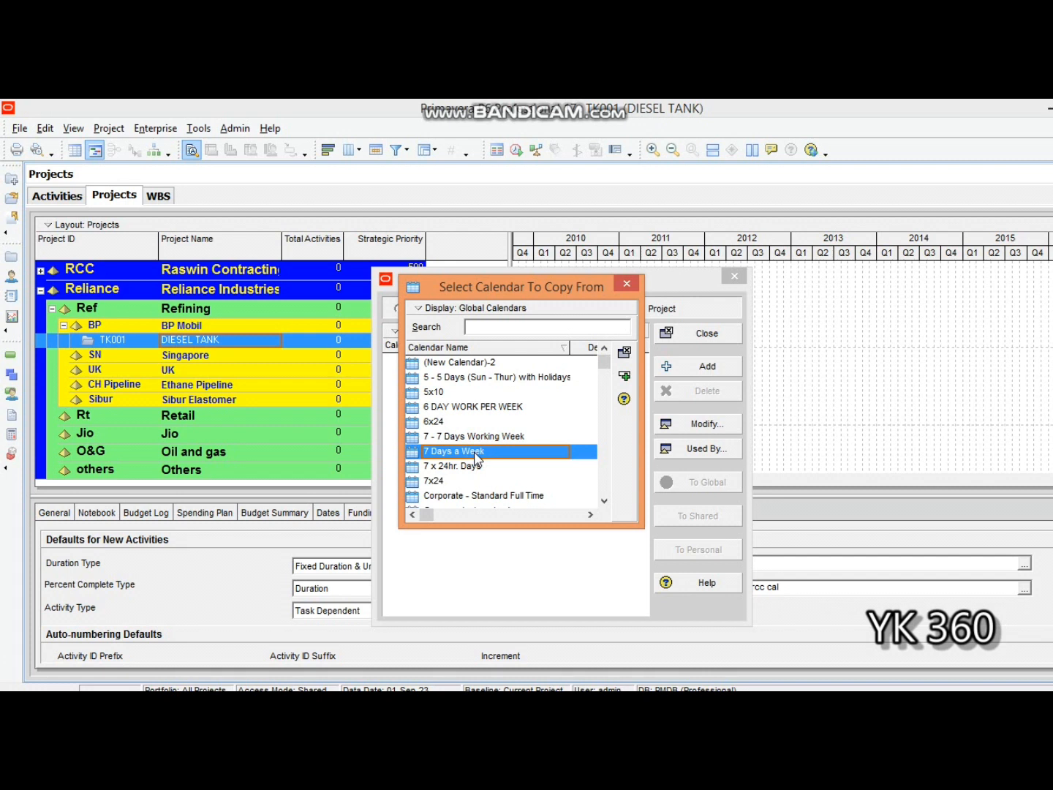
{"action": "left_click", "coordinate": [624, 382]}
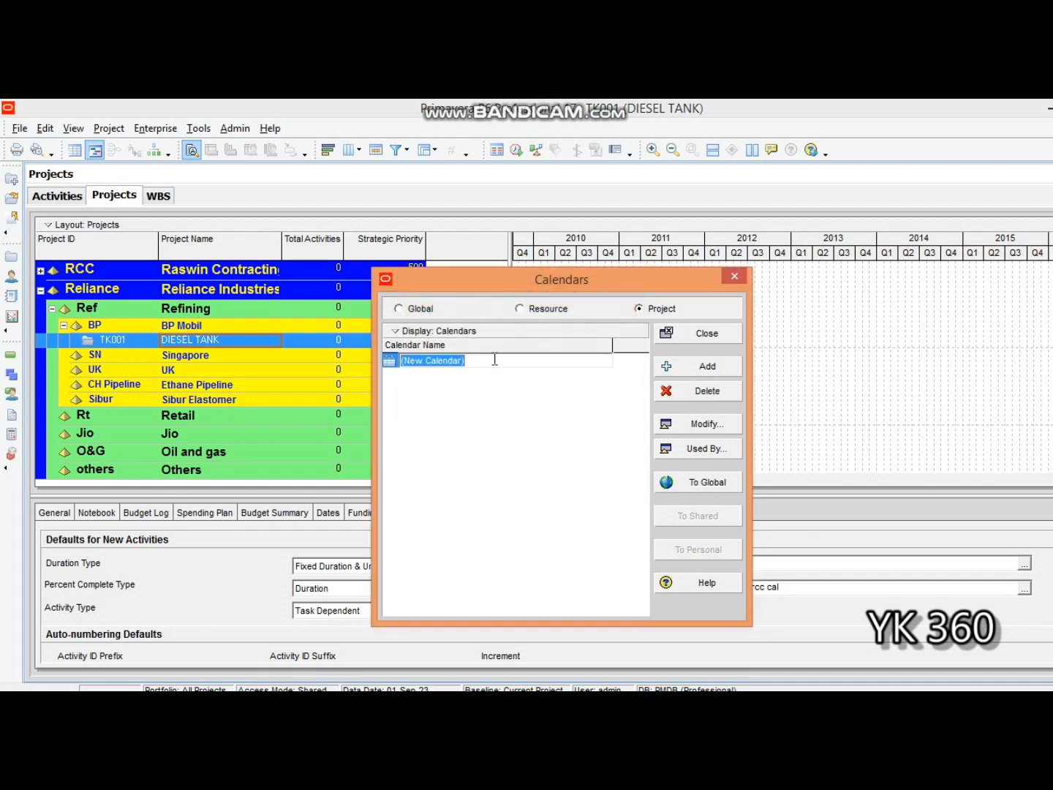
{"action": "key", "text": "BackSpace"}
{"action": "type", "text": "CL TK 001"}
{"action": "left_click", "coordinate": [488, 386]}
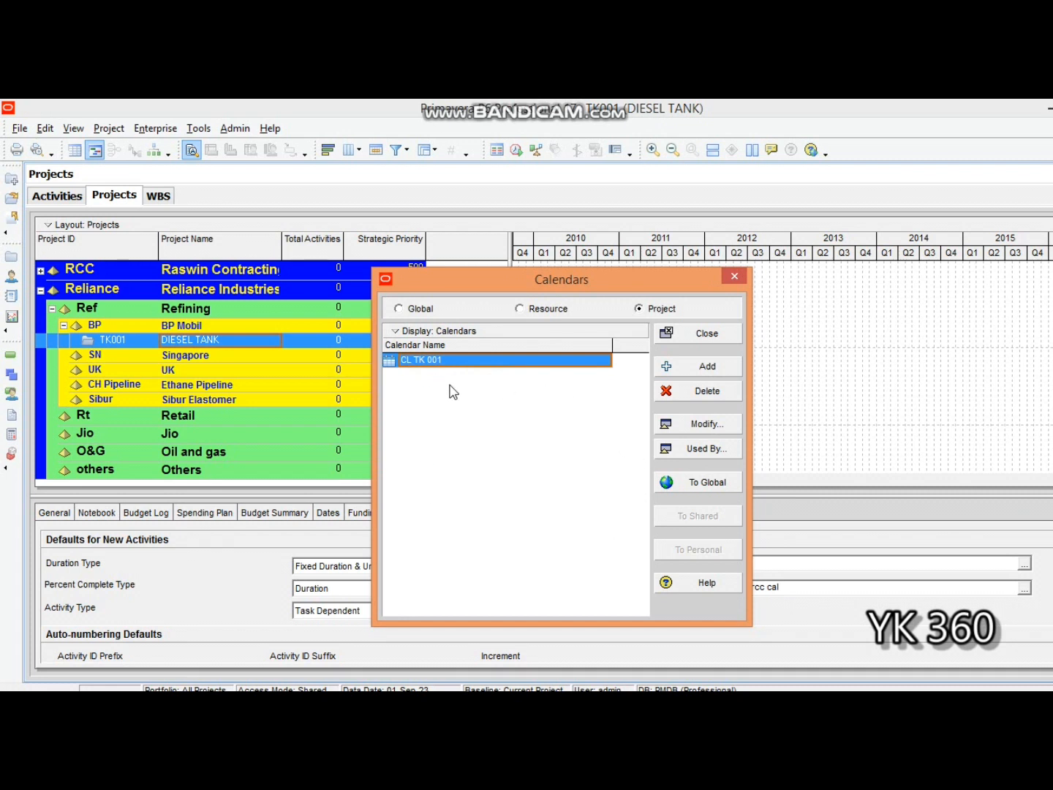
- Open the CL TK 001 calendar for modification and examine the half-hour slots of its detailed daily work hours
{"action": "left_click", "coordinate": [665, 426]}
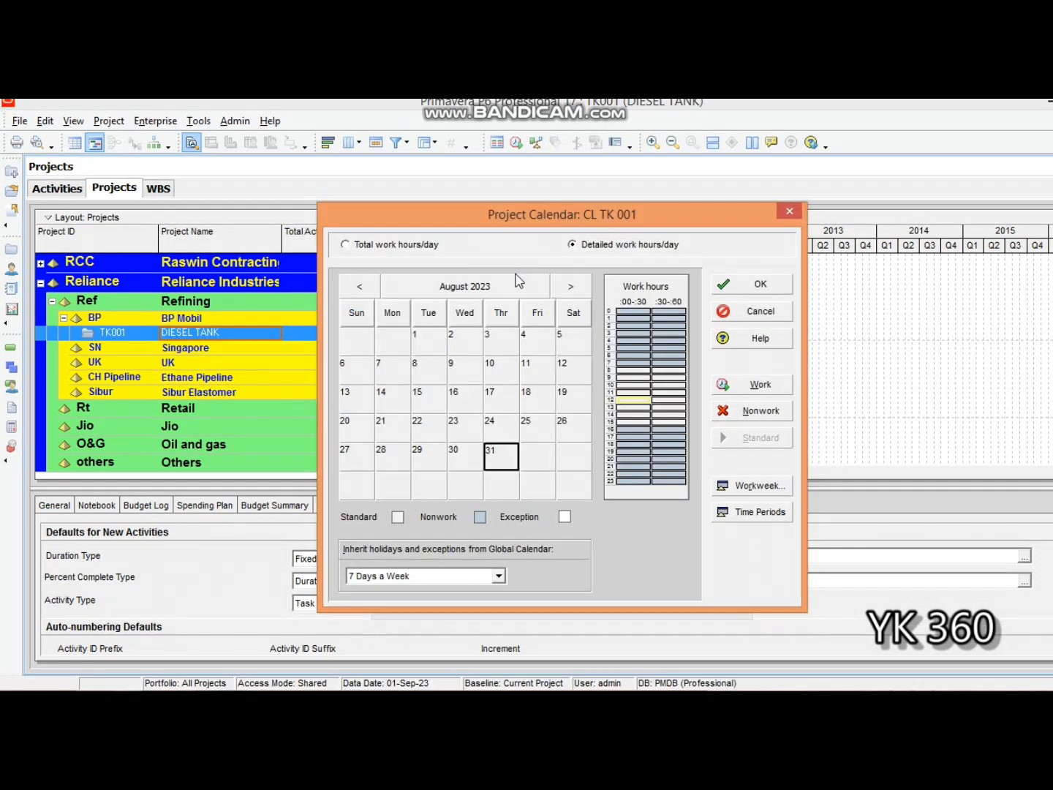
{"action": "left_click", "coordinate": [573, 249]}
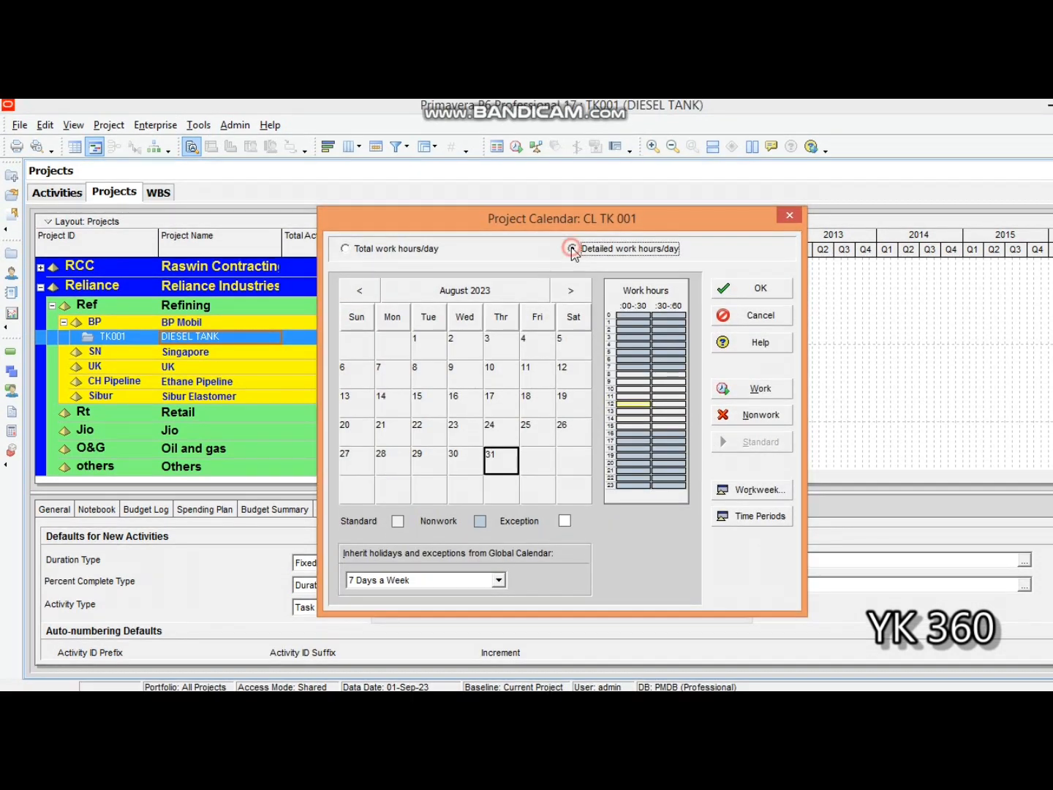
{"action": "left_click", "coordinate": [626, 361]}
{"action": "left_click", "coordinate": [626, 398]}
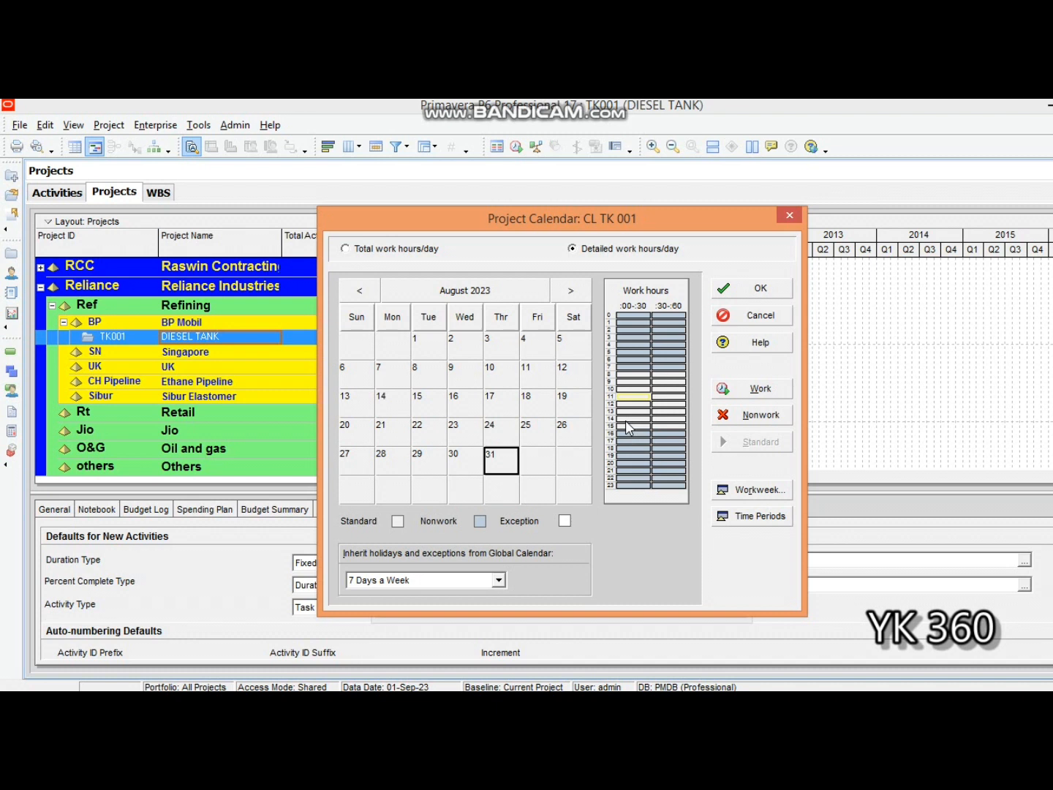
{"action": "left_click", "coordinate": [634, 317]}
{"action": "left_click", "coordinate": [677, 314]}
{"action": "left_click_drag", "start_coordinate": [625, 316], "coordinate": [653, 321]}
{"action": "left_click", "coordinate": [639, 313]}
{"action": "left_click", "coordinate": [634, 329]}
{"action": "left_click", "coordinate": [677, 330]}
{"action": "left_click", "coordinate": [633, 331]}
{"action": "left_click_drag", "start_coordinate": [630, 330], "coordinate": [633, 346]}
{"action": "double_click", "coordinate": [661, 339]}
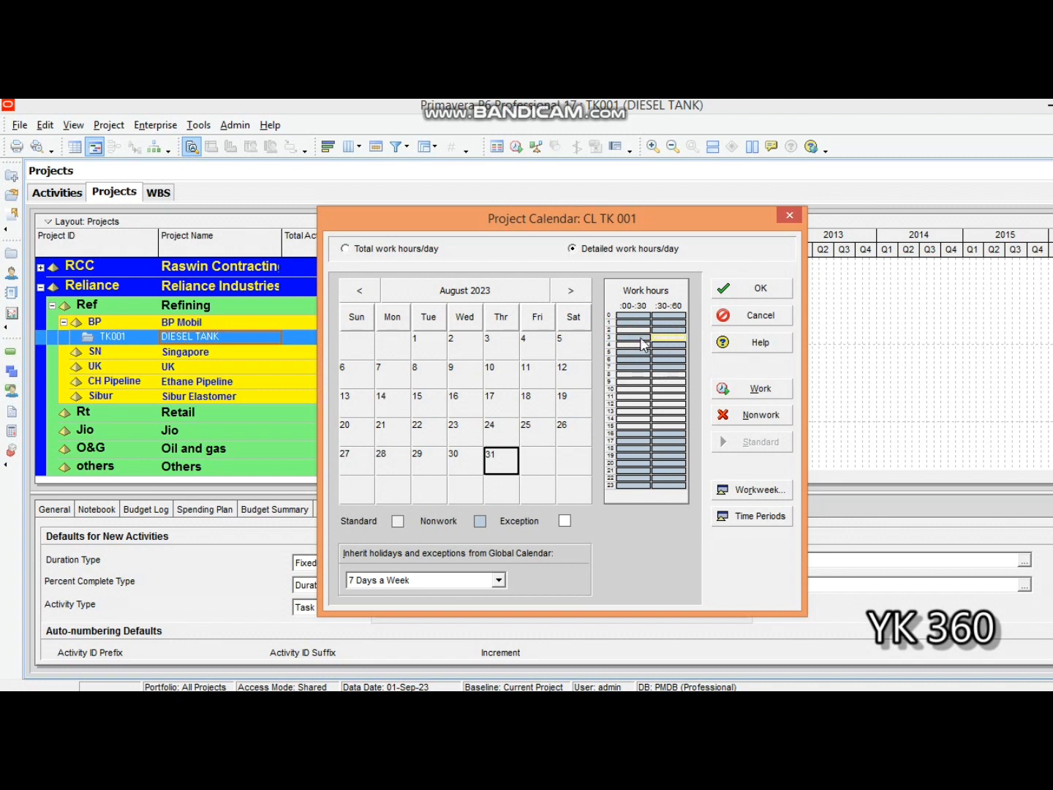
{"action": "left_click", "coordinate": [634, 330]}
{"action": "left_click", "coordinate": [634, 344]}
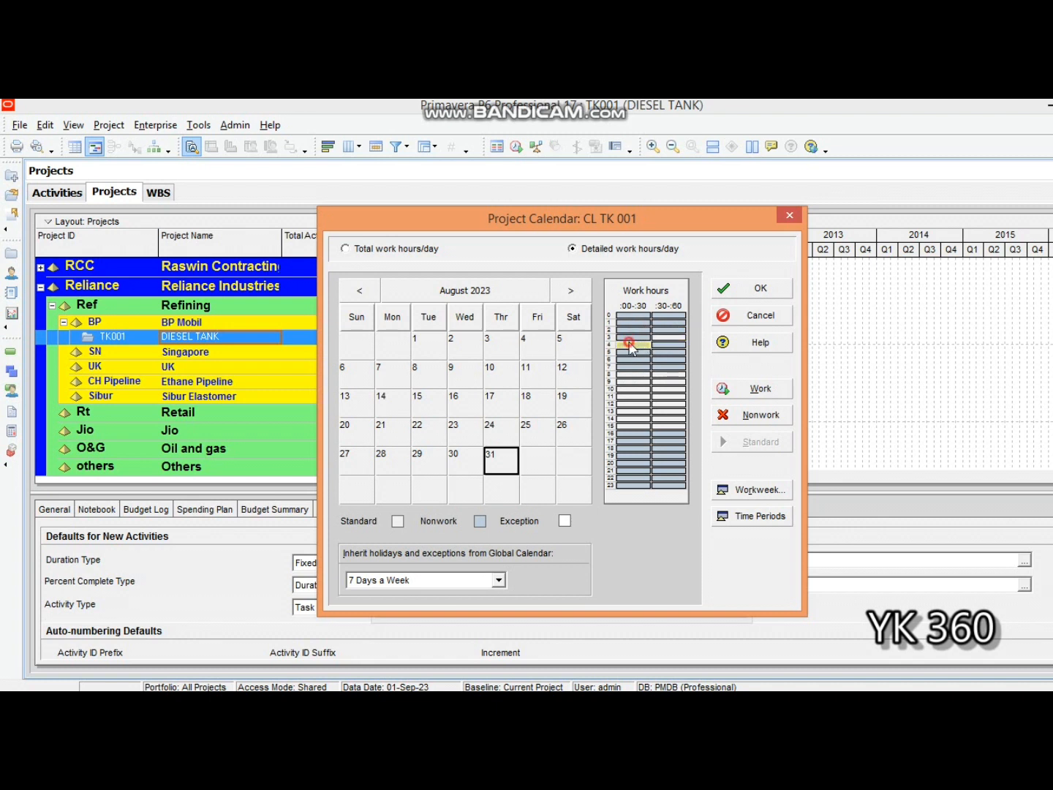
{"action": "left_click", "coordinate": [661, 331]}
{"action": "double_click", "coordinate": [661, 338]}
{"action": "left_click", "coordinate": [624, 359]}
{"action": "left_click", "coordinate": [624, 367]}
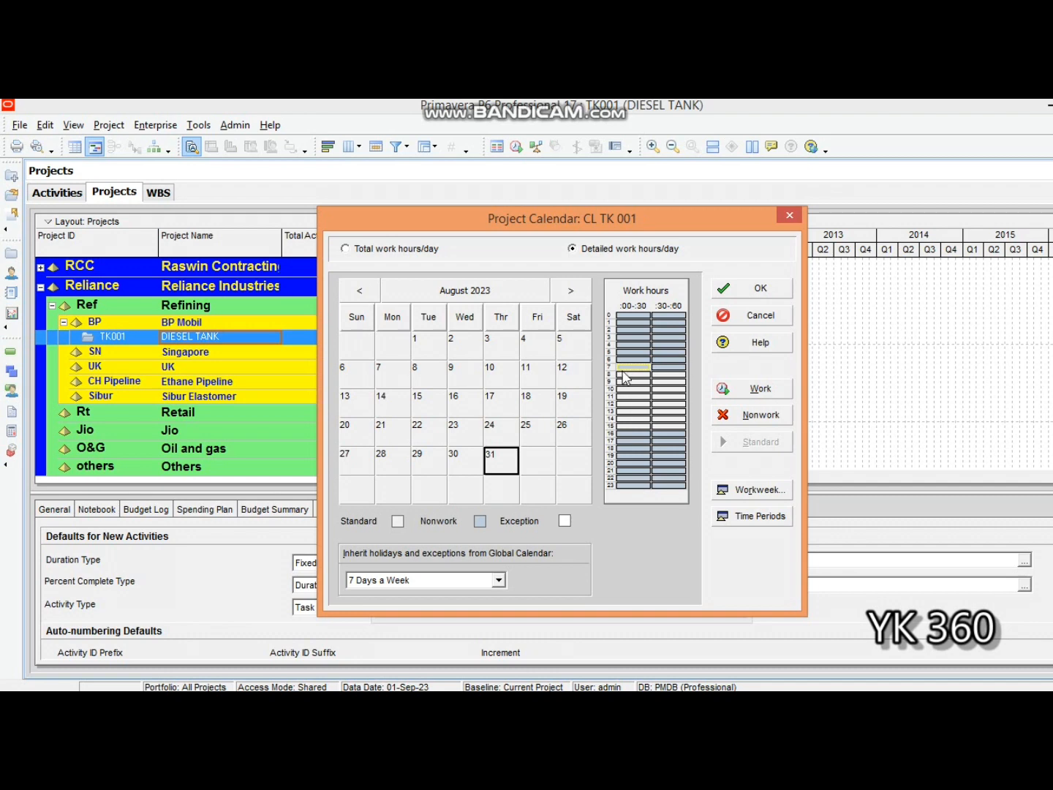
- In the calendar's workweek, select all days from Sunday to Saturday and make 6:00 to 8:00 working time
{"action": "left_click", "coordinate": [749, 497]}
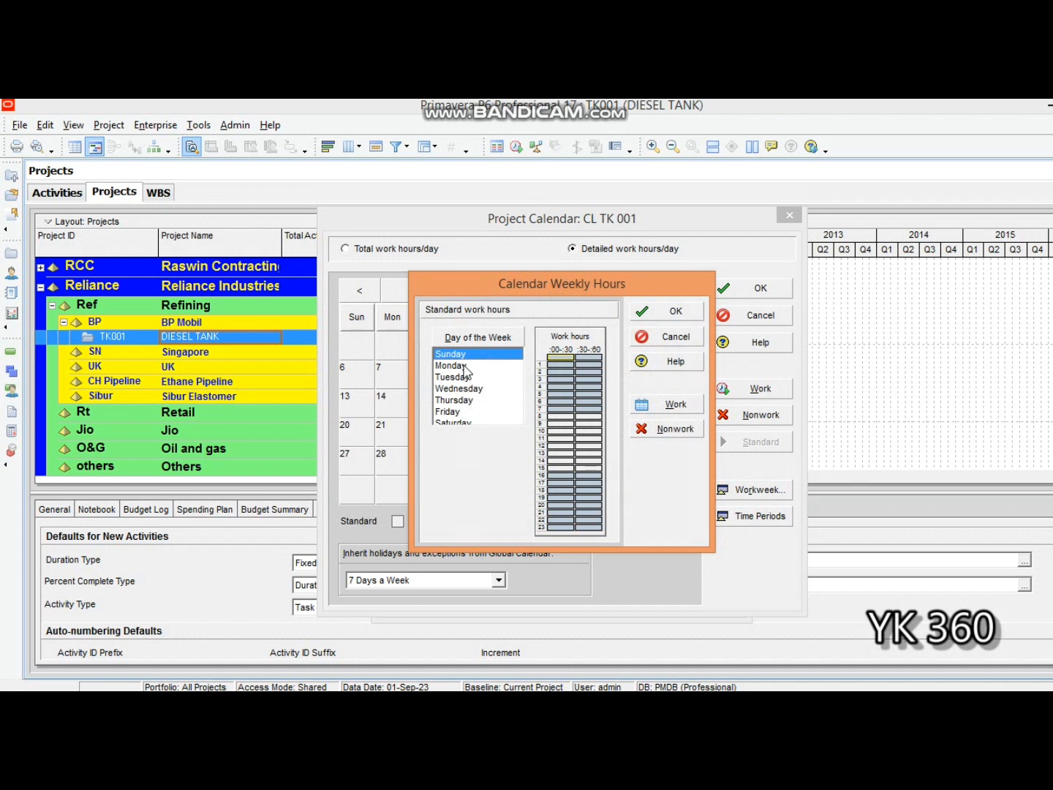
{"action": "key", "text": "shift+Down"}
{"action": "key", "text": "shift+Down"}
{"action": "key", "text": "shift+Down"}
{"action": "key", "text": "shift+Down"}
{"action": "key", "text": "shift+Down"}
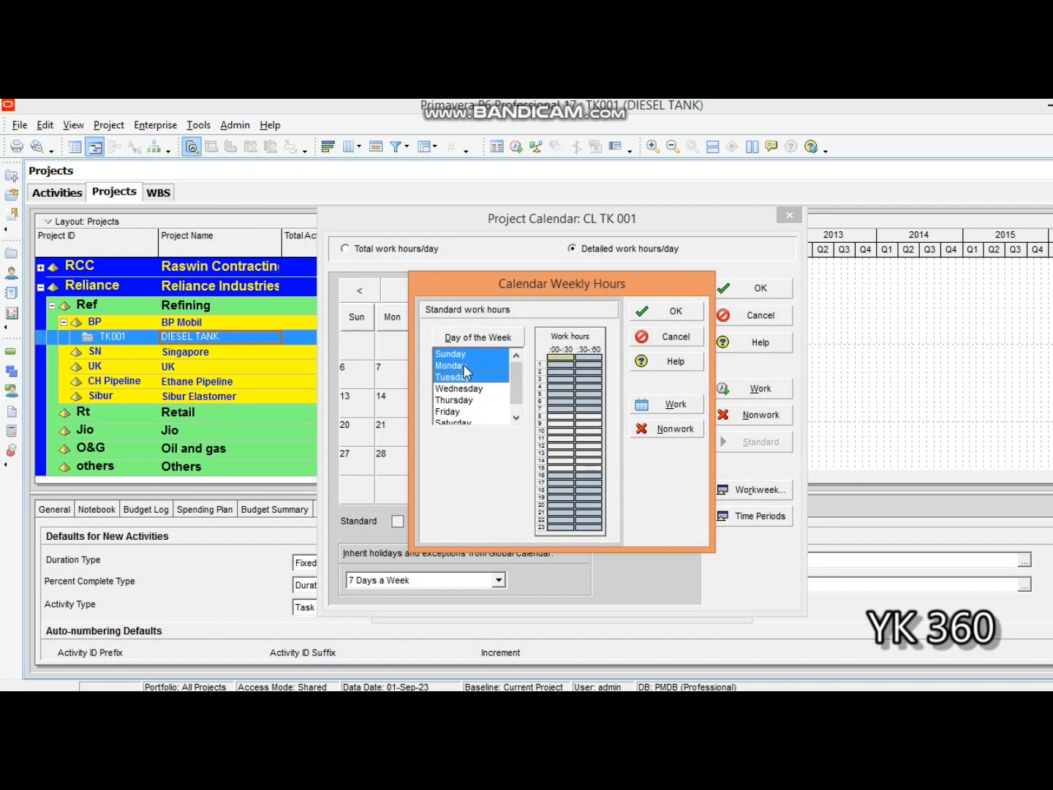
{"action": "key", "text": "shift+Down"}
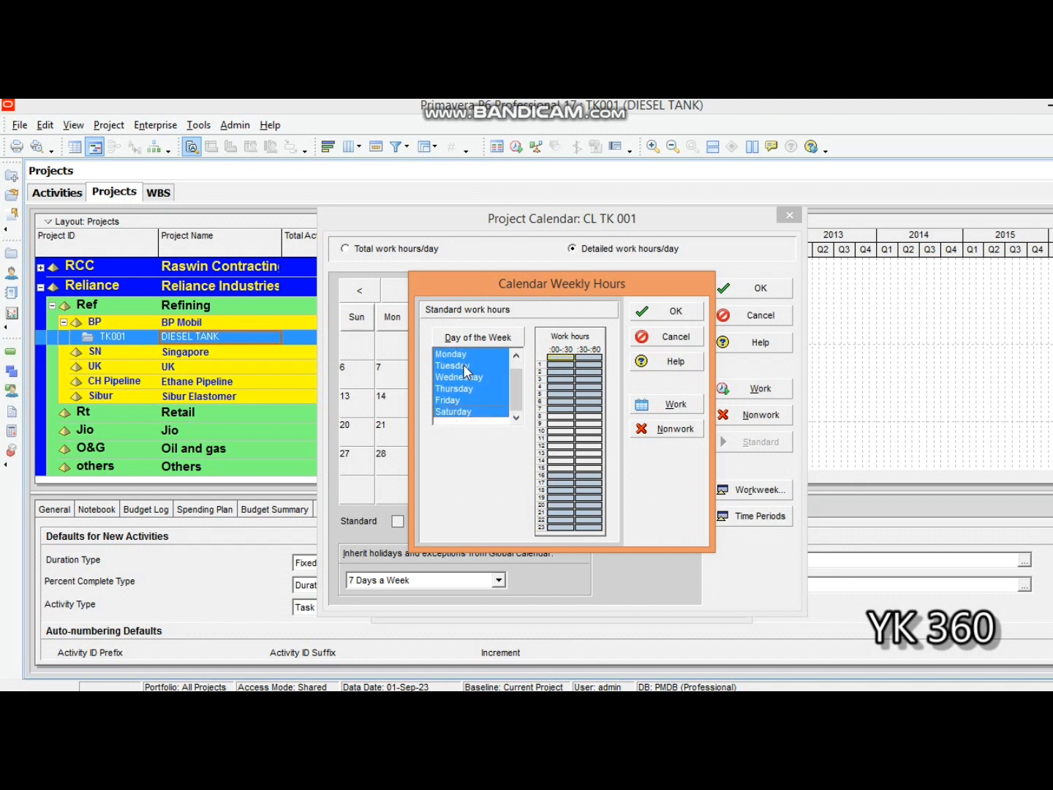
{"action": "double_click", "coordinate": [561, 401]}
{"action": "double_click", "coordinate": [585, 400]}
{"action": "double_click", "coordinate": [560, 409]}
{"action": "double_click", "coordinate": [585, 408]}
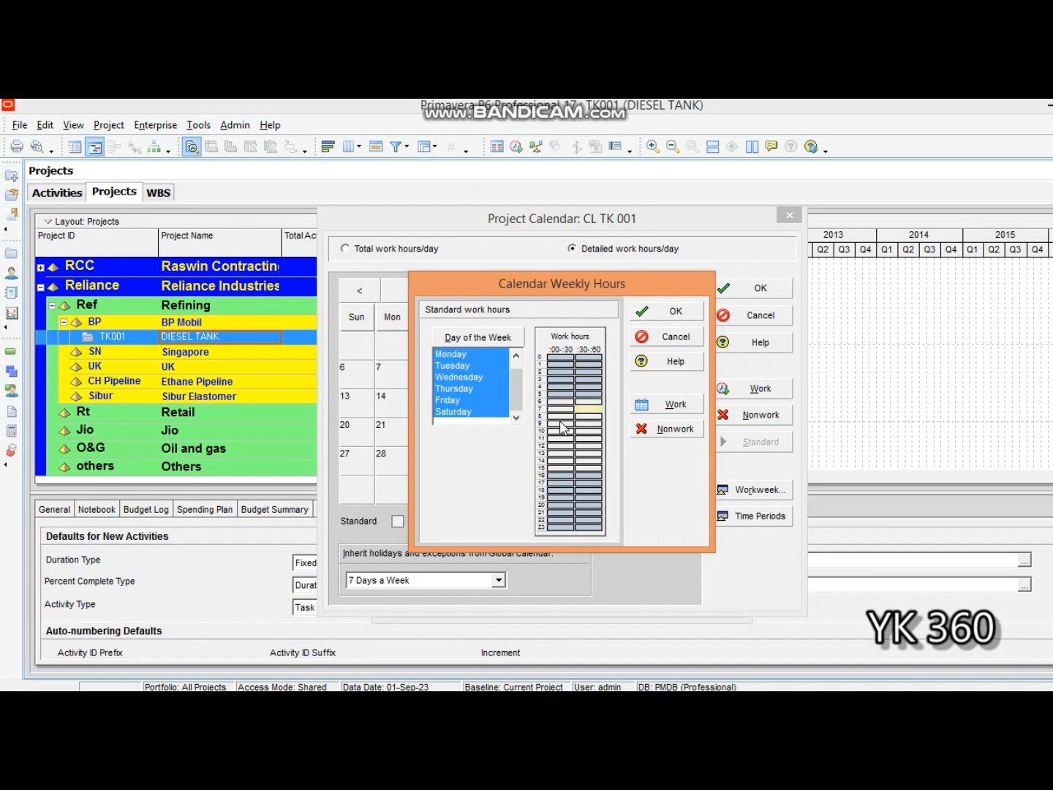
- Make 11:00 to 12:00 and 15:00 to 16:00 nonworking for all weekdays, then save the calendar and close the calendars list
{"action": "scroll", "coordinate": [562, 435], "scroll_direction": "down", "scroll_amount": 1}
{"action": "left_click", "coordinate": [563, 439]}
{"action": "left_click", "coordinate": [583, 438]}
{"action": "left_click", "coordinate": [560, 469]}
{"action": "left_click", "coordinate": [588, 462]}
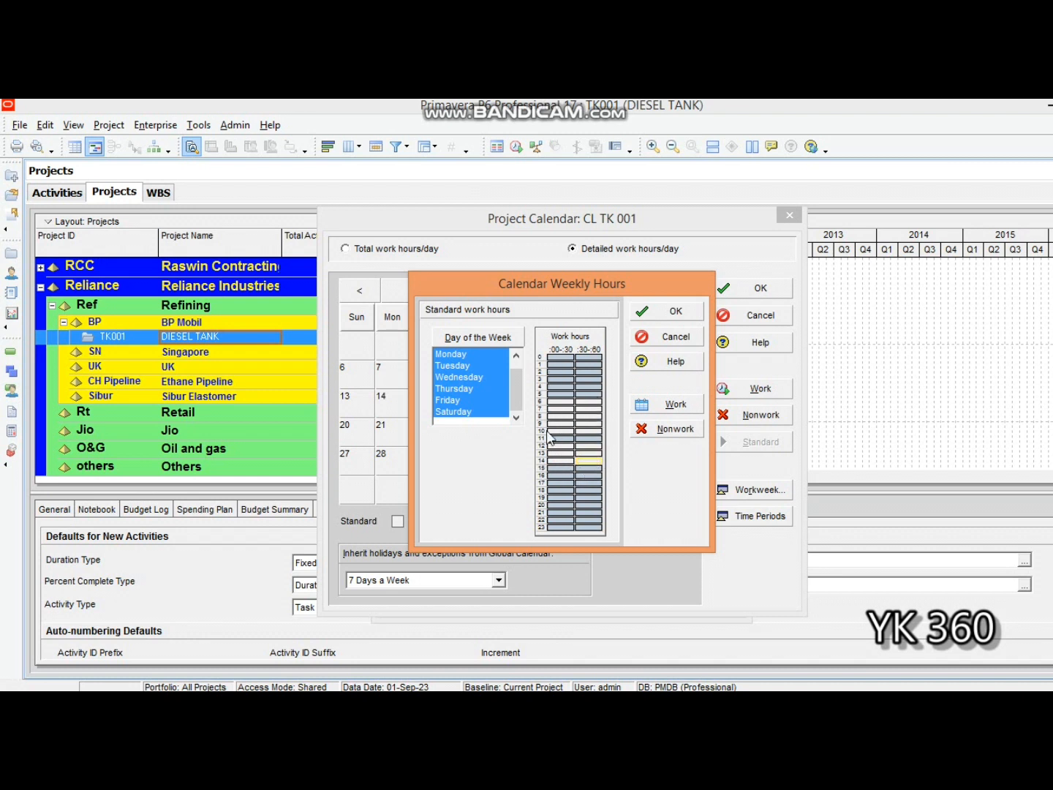
{"action": "left_click", "coordinate": [670, 312]}
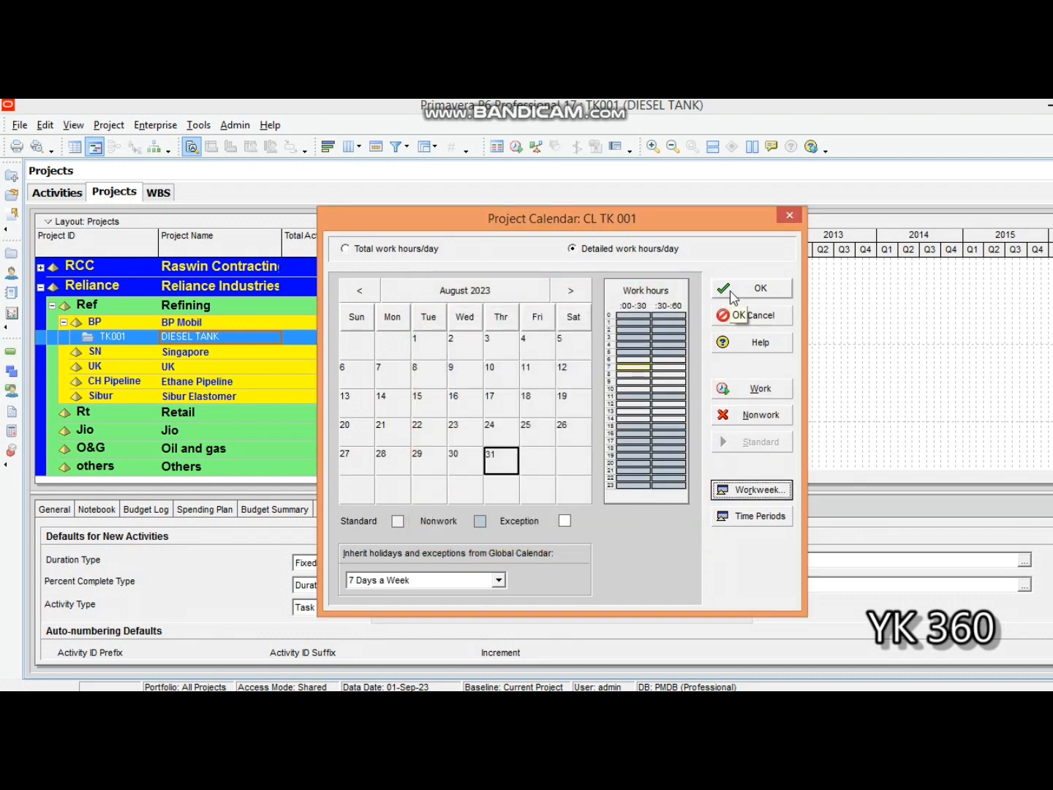
{"action": "left_click", "coordinate": [732, 291]}
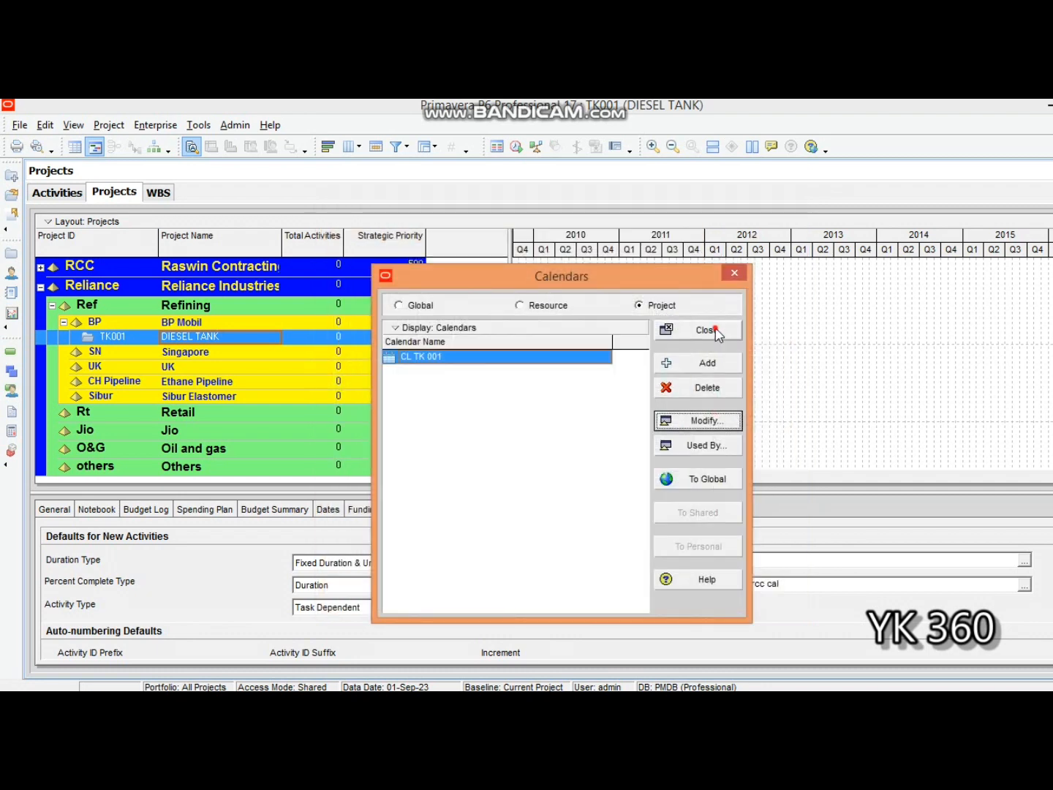
{"action": "left_click", "coordinate": [714, 330]}
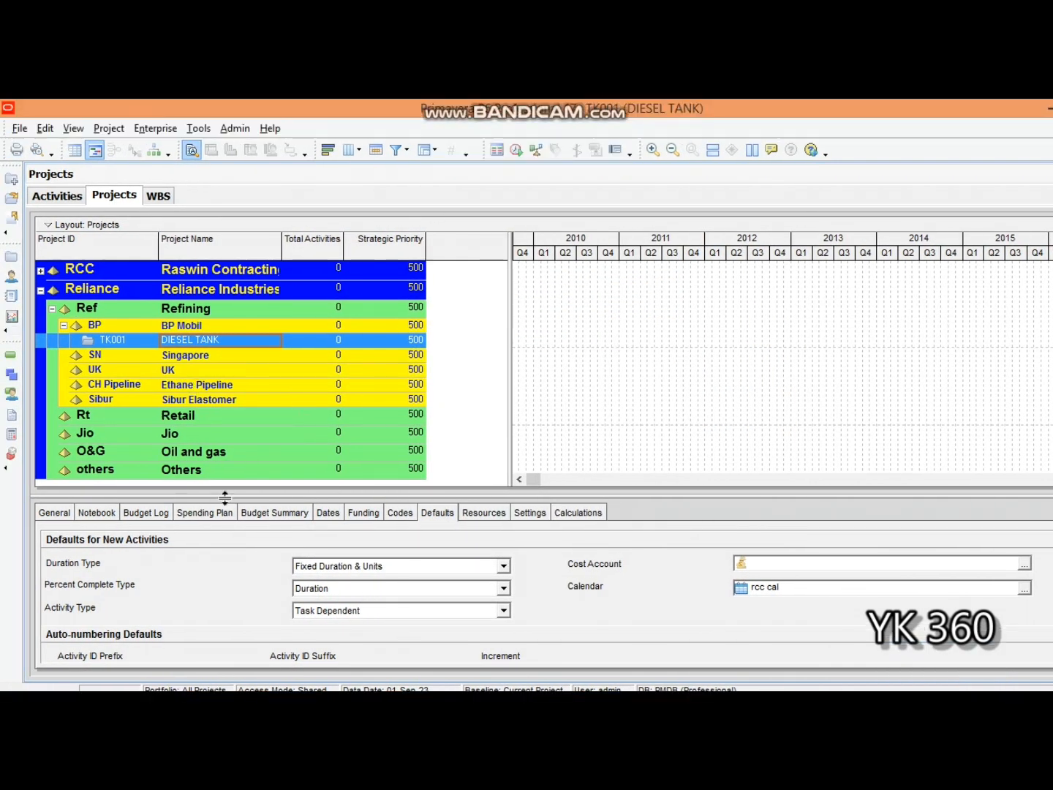
- Reselect the DIESEL TANK project and display its defaults for new activities
{"action": "left_click", "coordinate": [126, 514]}
{"action": "left_click", "coordinate": [69, 514]}
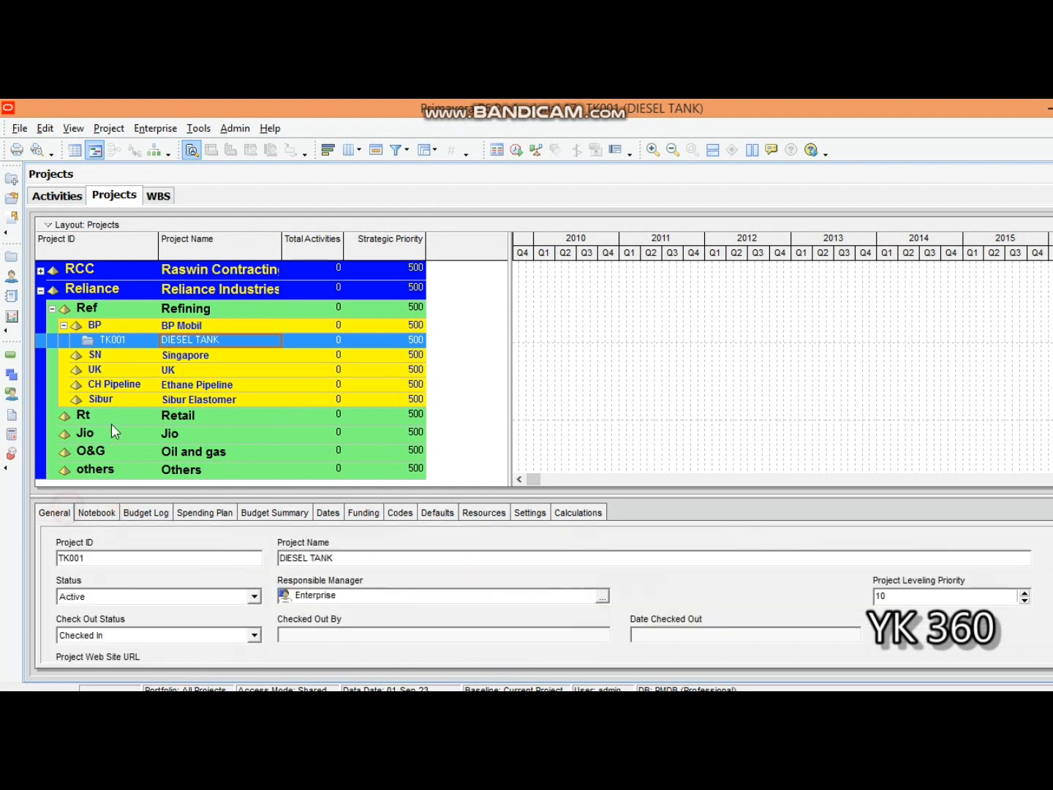
{"action": "left_click", "coordinate": [136, 342]}
{"action": "left_click", "coordinate": [133, 332]}
{"action": "left_click", "coordinate": [135, 340]}
{"action": "left_click", "coordinate": [216, 342]}
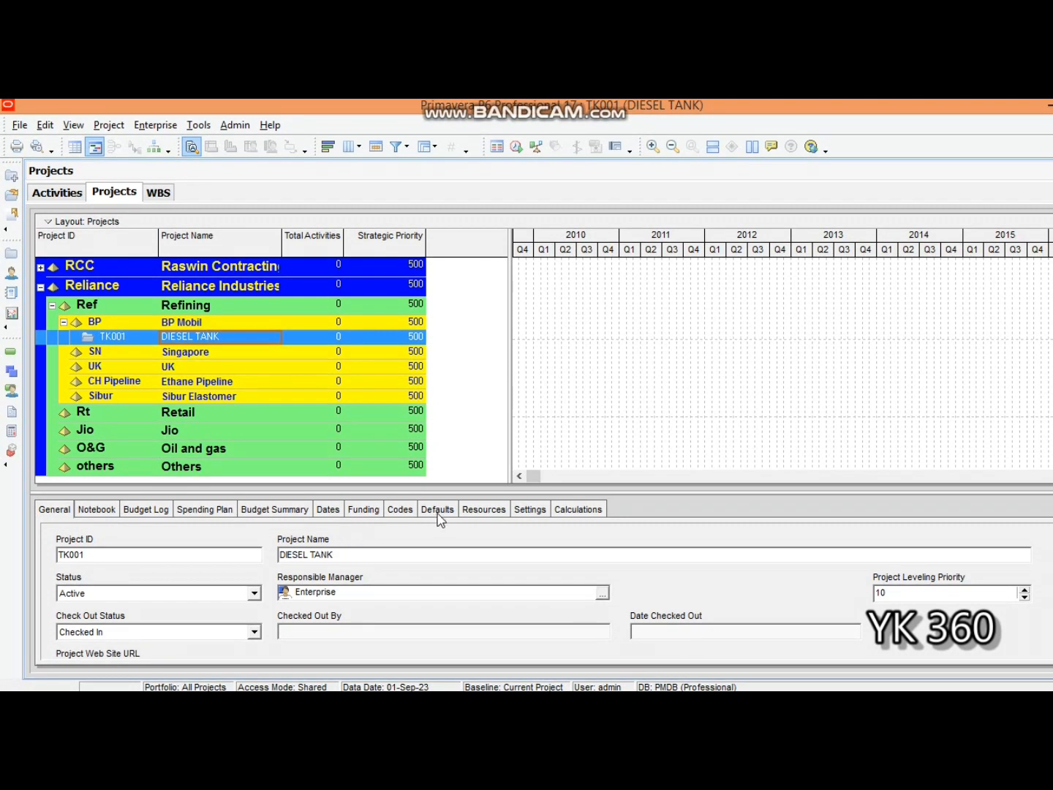
{"action": "left_click", "coordinate": [439, 512]}
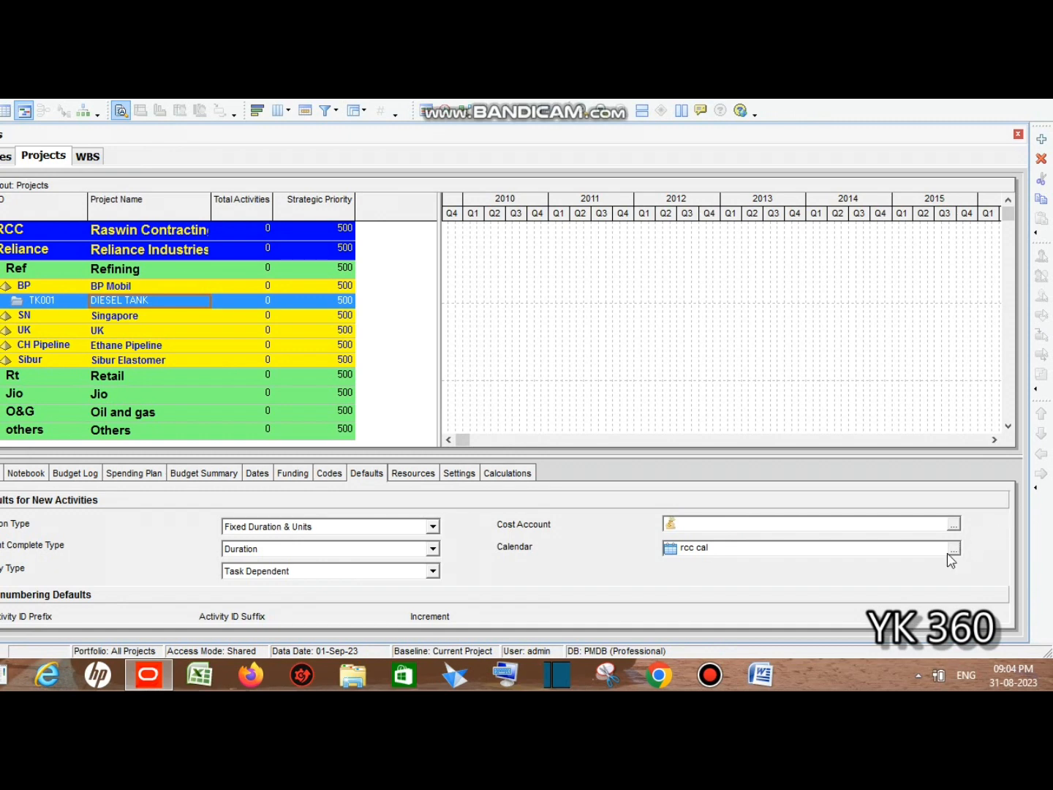
- Assign the project calendar CL TK 001 as the DIESEL TANK project's default calendar, after looking through the global calendars
{"action": "left_click", "coordinate": [954, 550]}
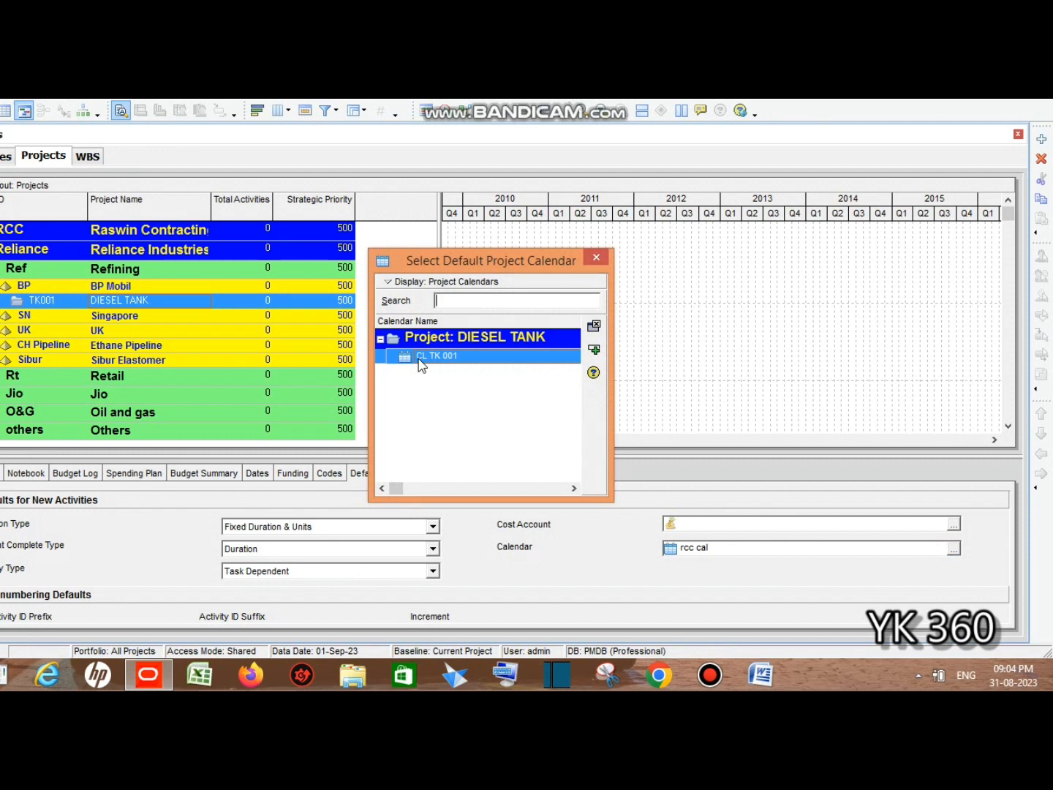
{"action": "left_click", "coordinate": [391, 285]}
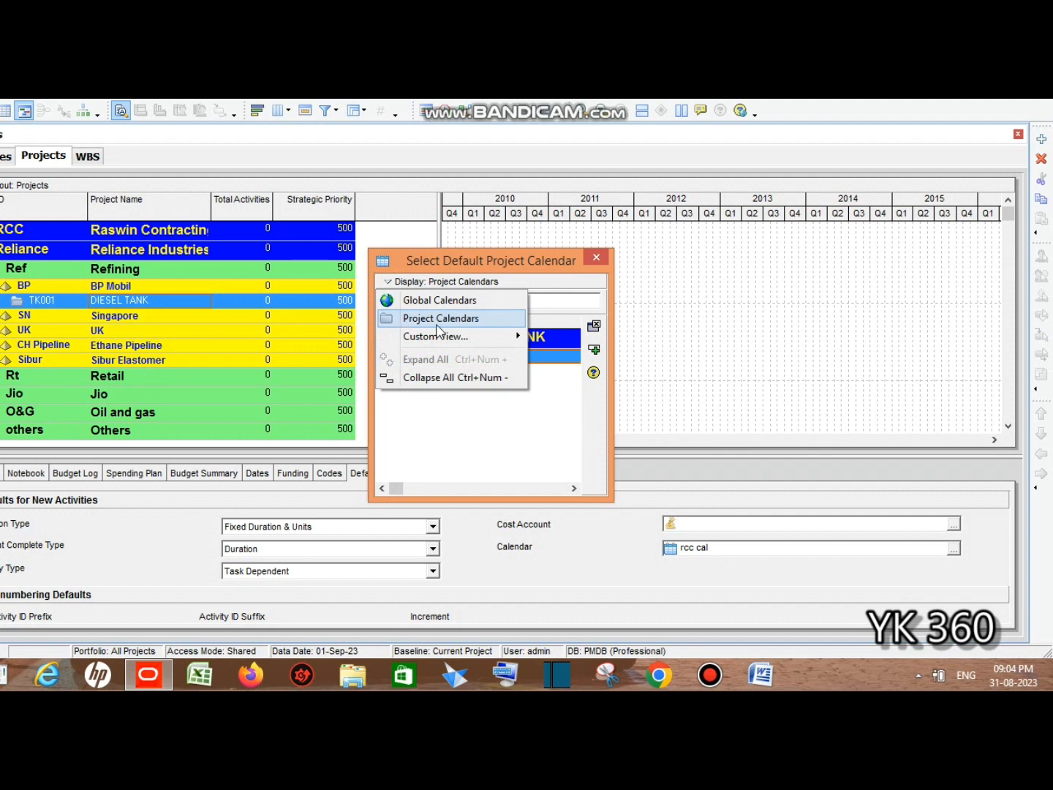
{"action": "left_click", "coordinate": [437, 301]}
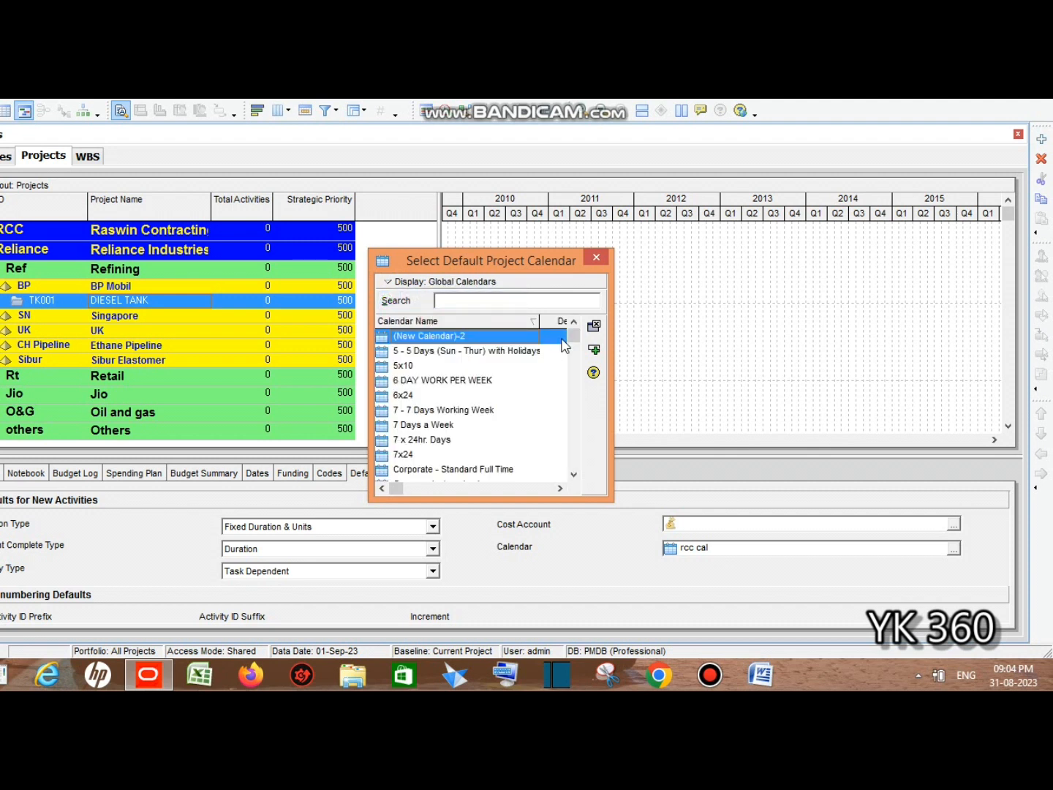
{"action": "left_click_drag", "start_coordinate": [570, 338], "coordinate": [565, 282]}
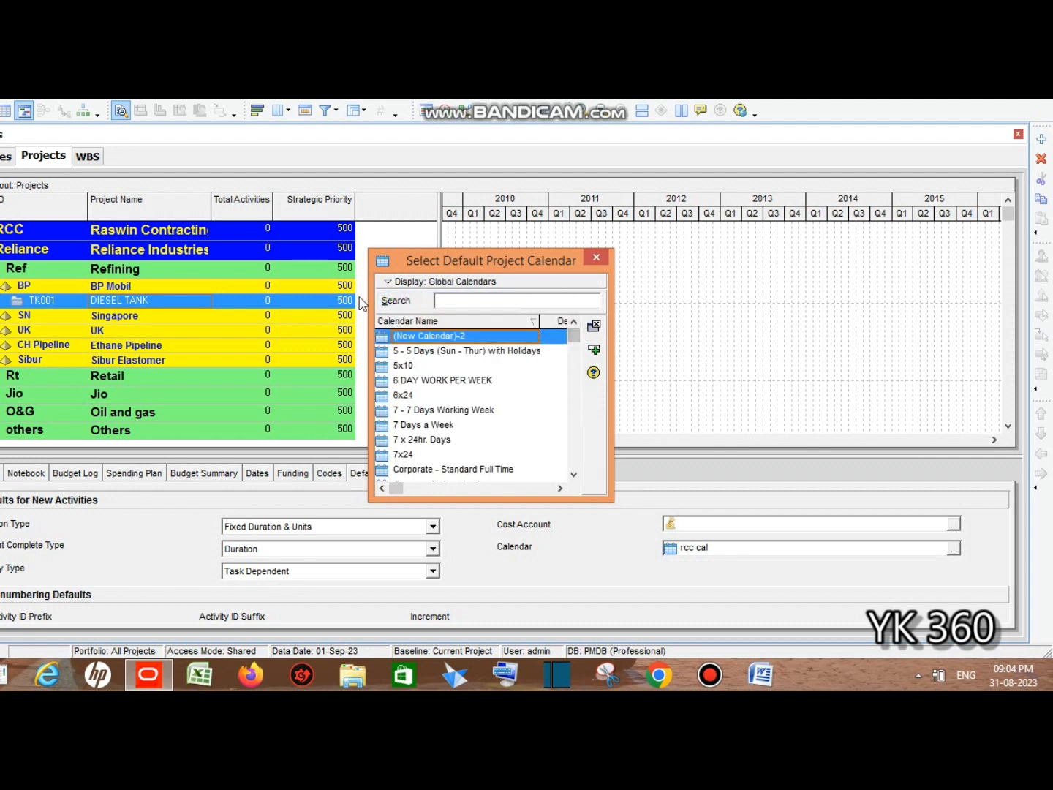
{"action": "left_click", "coordinate": [388, 282]}
{"action": "left_click", "coordinate": [439, 318]}
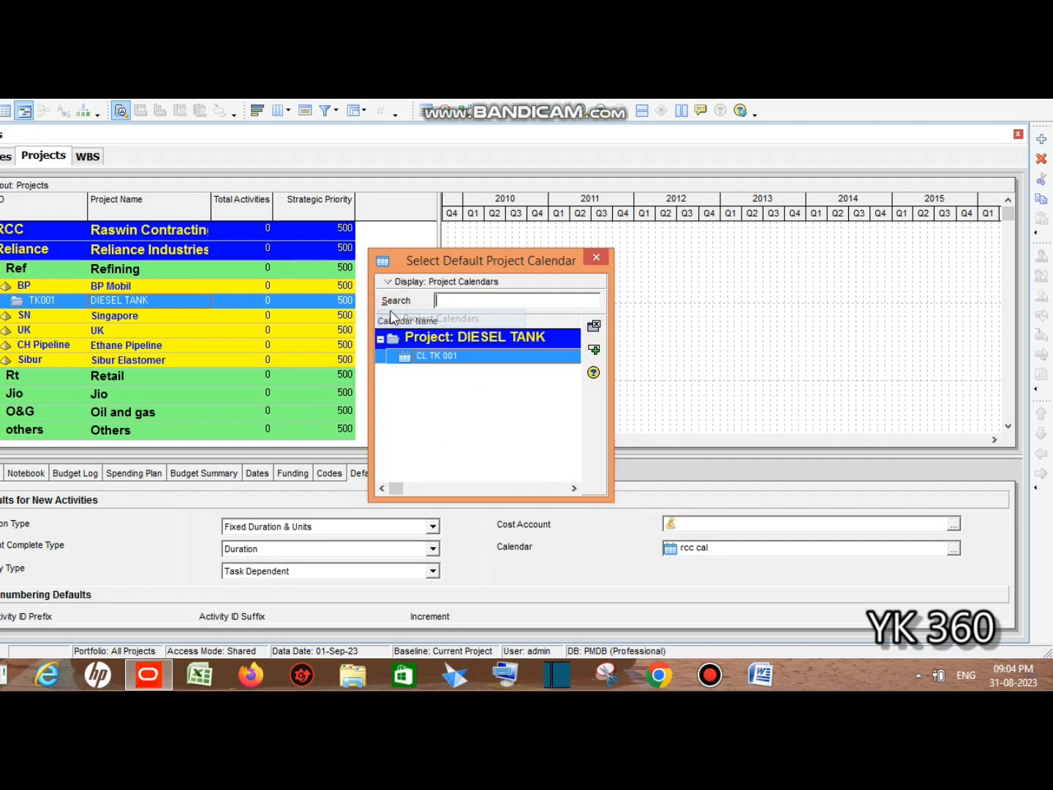
{"action": "double_click", "coordinate": [424, 366]}
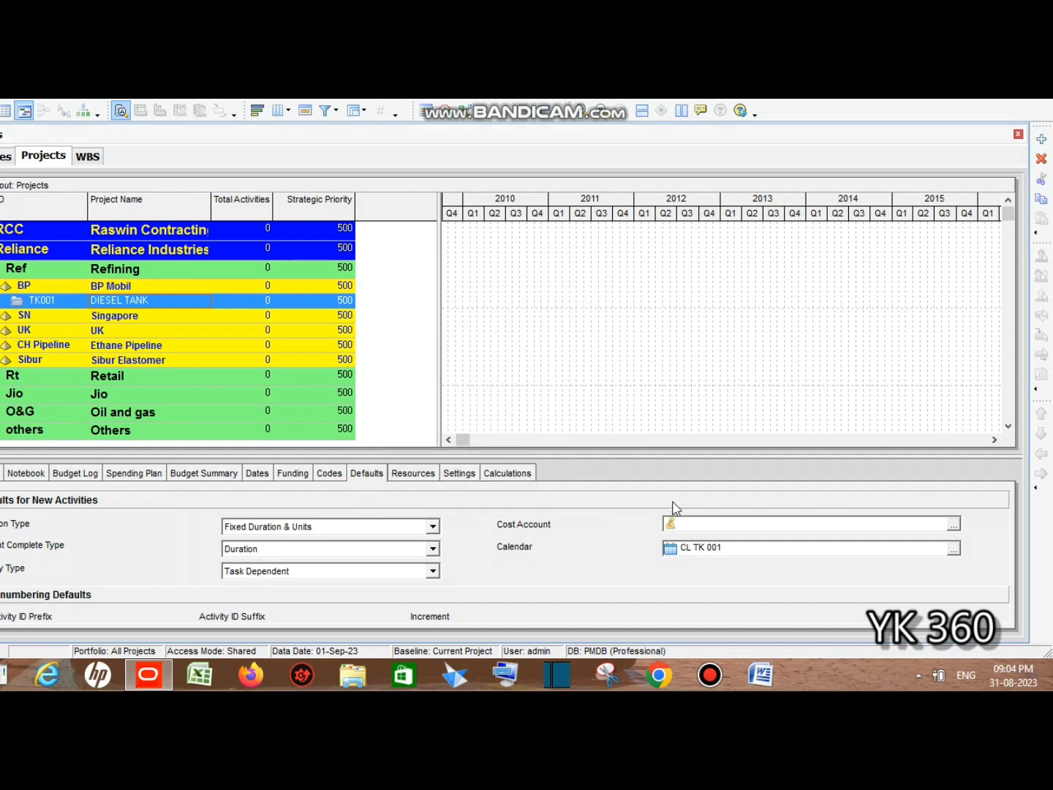